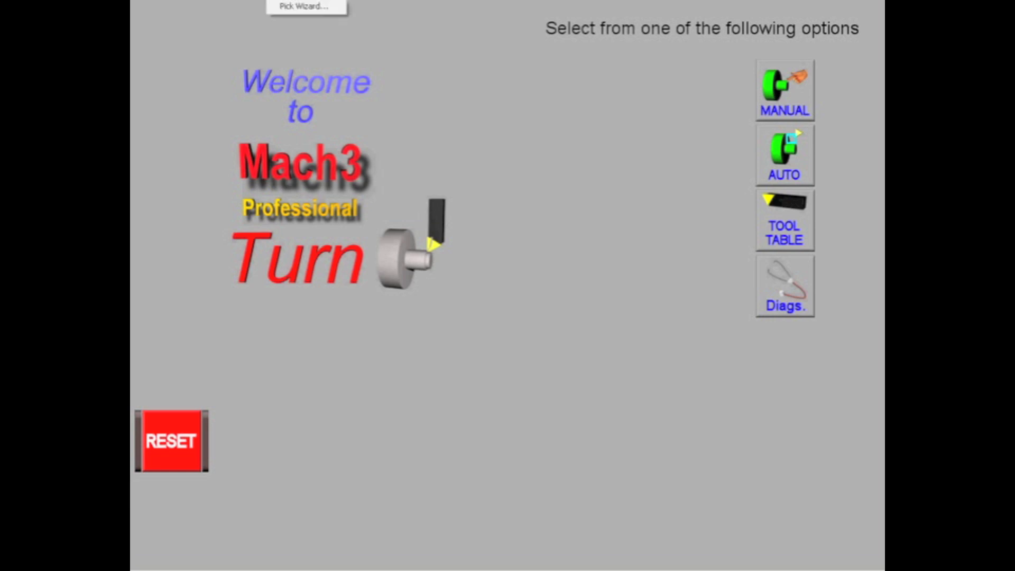
# Launch the NFSturn wizard from the list of lathe function add-ons
pyautogui.click(290, 8)
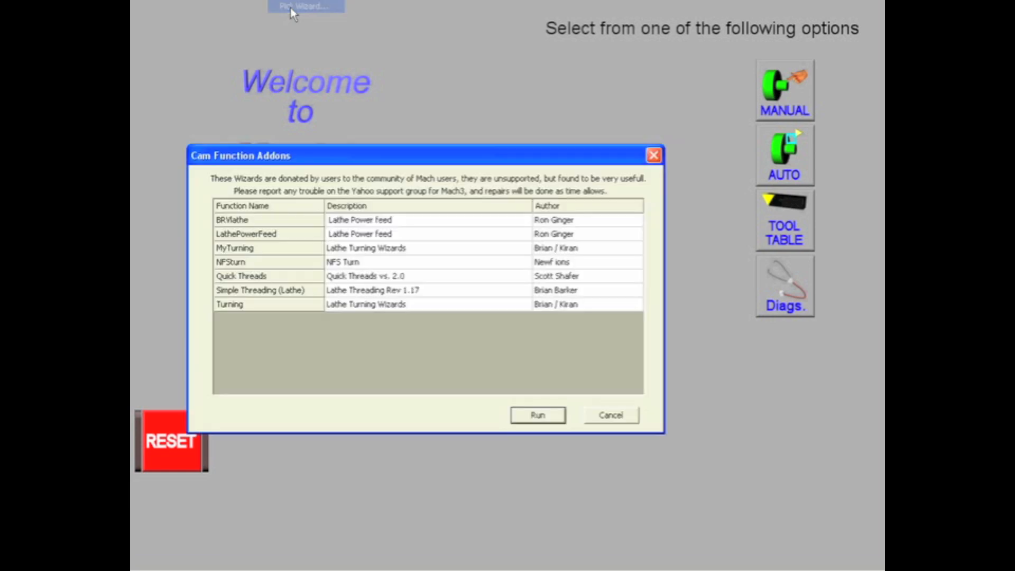
pyautogui.click(254, 264)
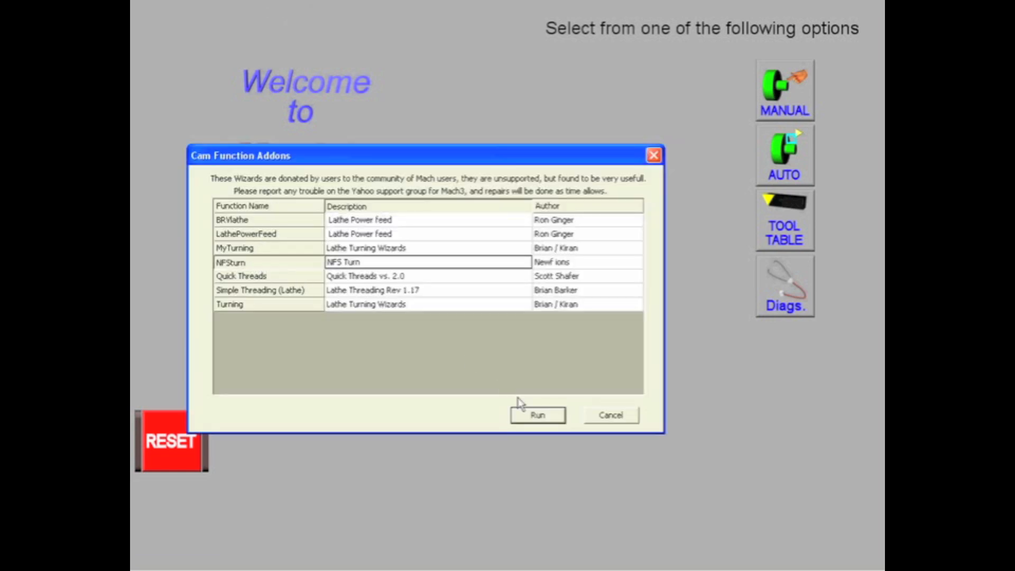
pyautogui.click(542, 419)
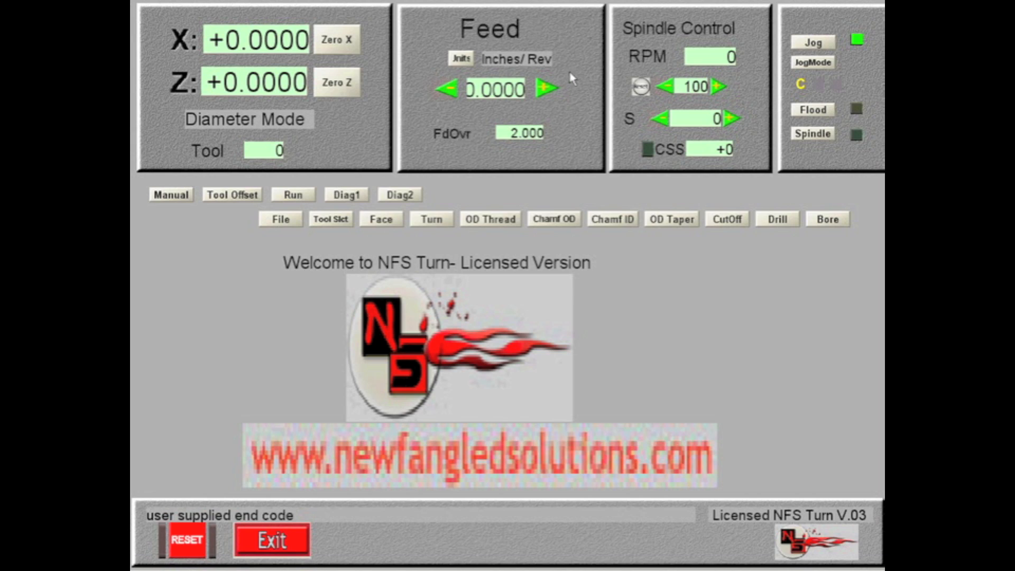
# Examine the units option and the manual, tool offset, program run and both diagnostics pages
pyautogui.click(461, 59)
pyautogui.click(461, 60)
pyautogui.click(173, 197)
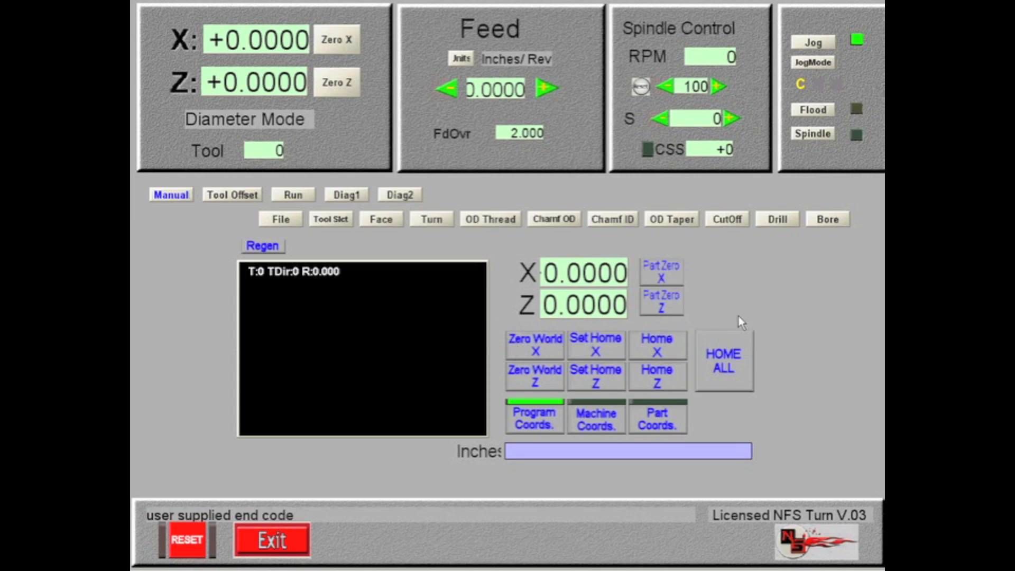
pyautogui.click(219, 197)
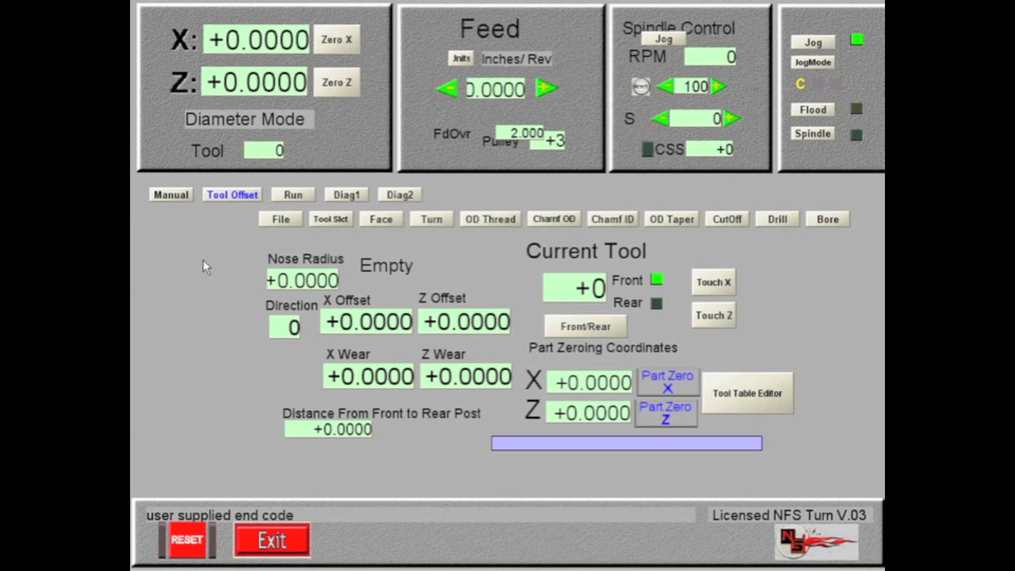
pyautogui.click(296, 195)
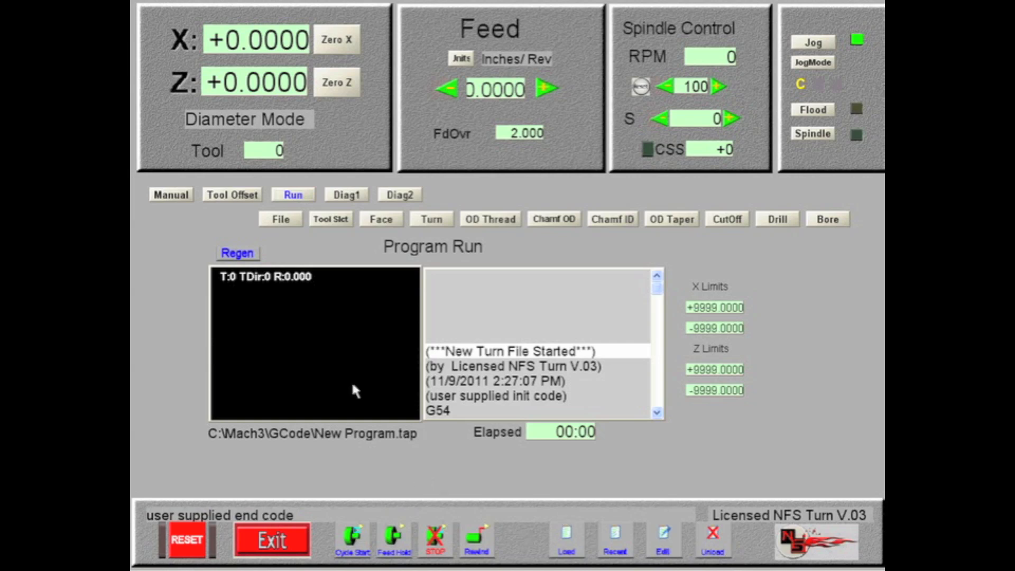
pyautogui.click(348, 197)
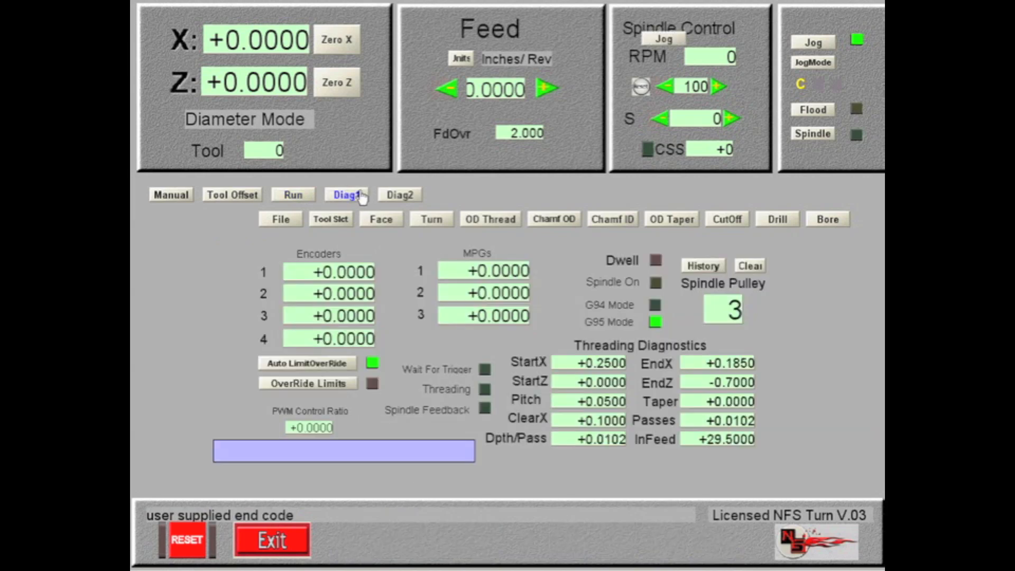
pyautogui.click(404, 195)
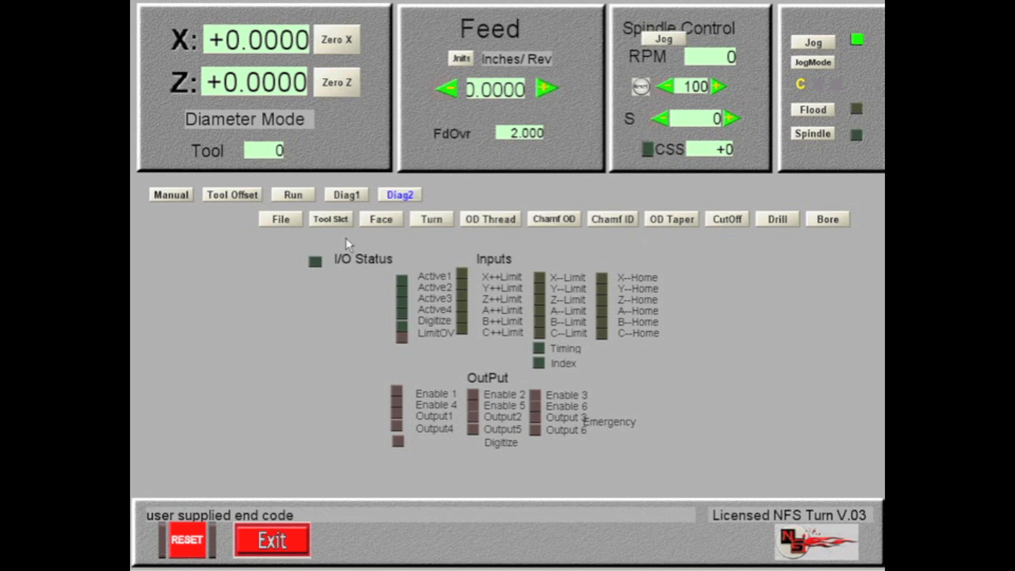
# Start a new turn file, accepting deletion of the old one
pyautogui.click(272, 222)
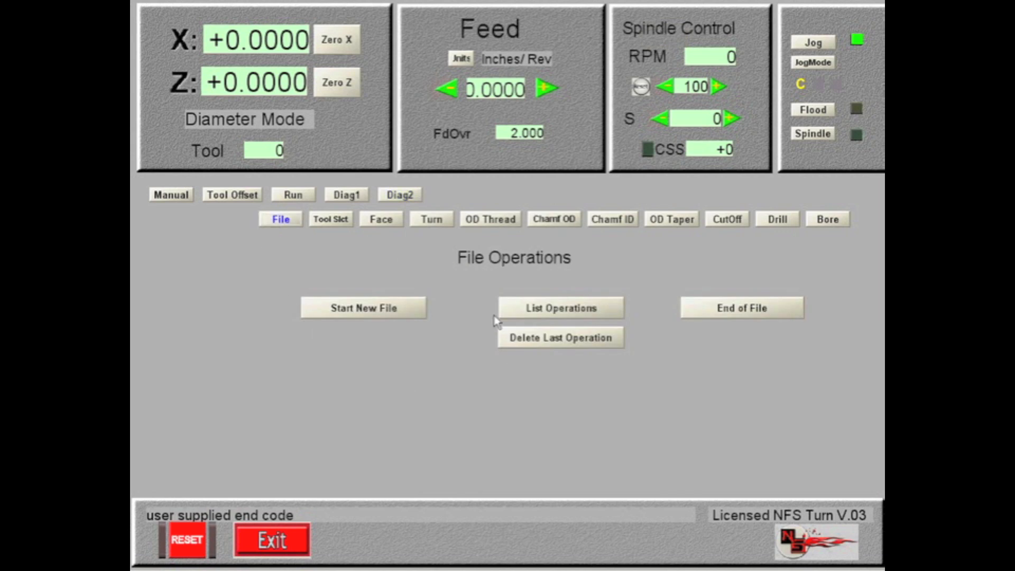
pyautogui.click(346, 313)
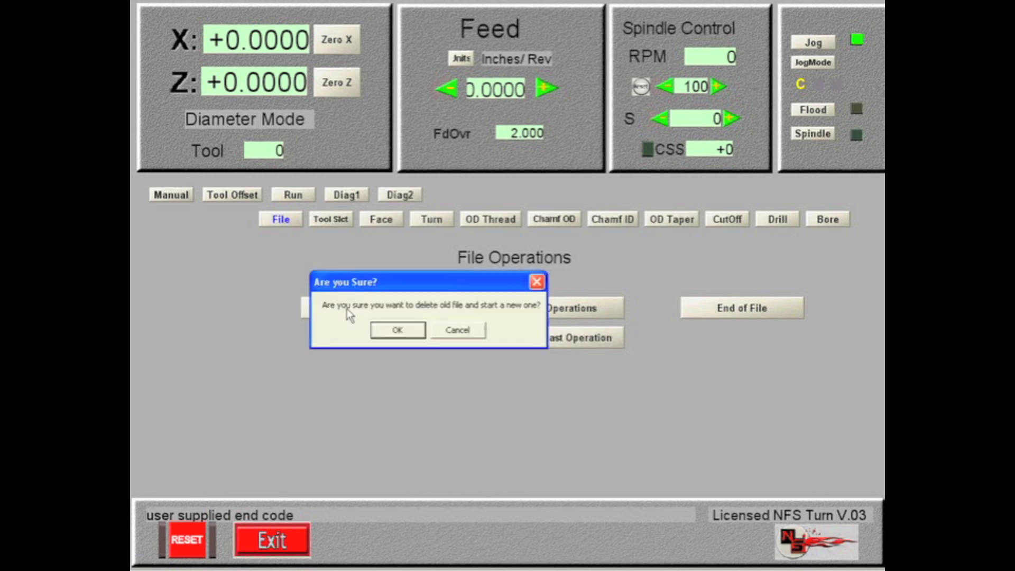
pyautogui.click(390, 333)
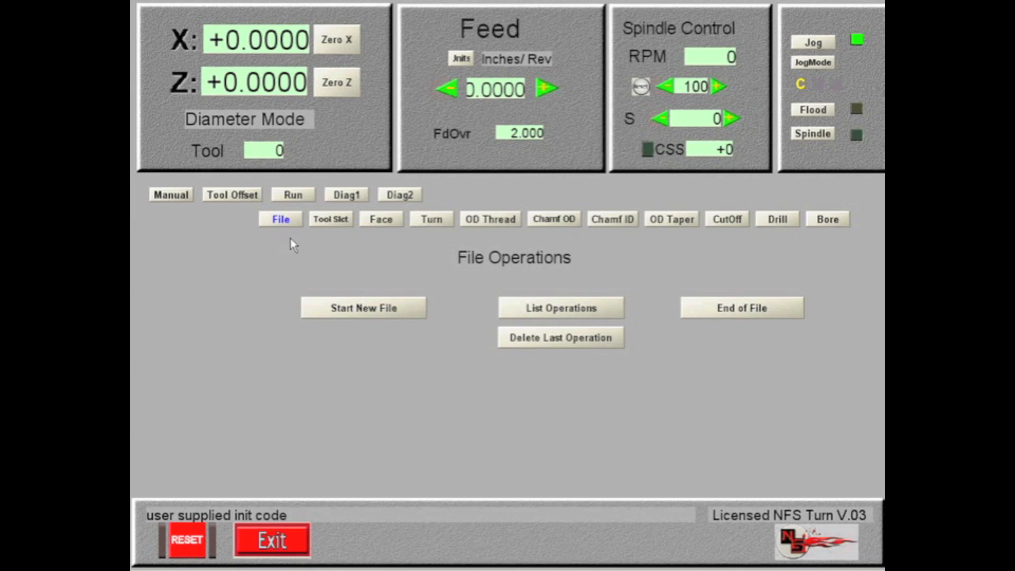
# Set the description of tool 101 to Sidetool and add the tool selection to the program file
pyautogui.click(329, 222)
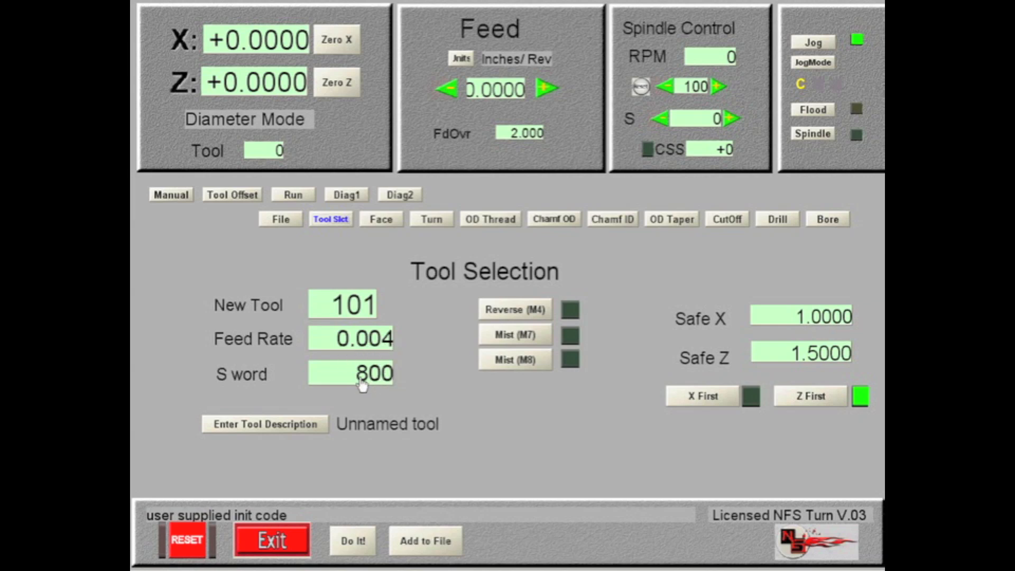
pyautogui.click(510, 313)
pyautogui.click(509, 314)
pyautogui.click(285, 429)
pyautogui.moveTo(381, 410); pyautogui.dragTo(290, 401)
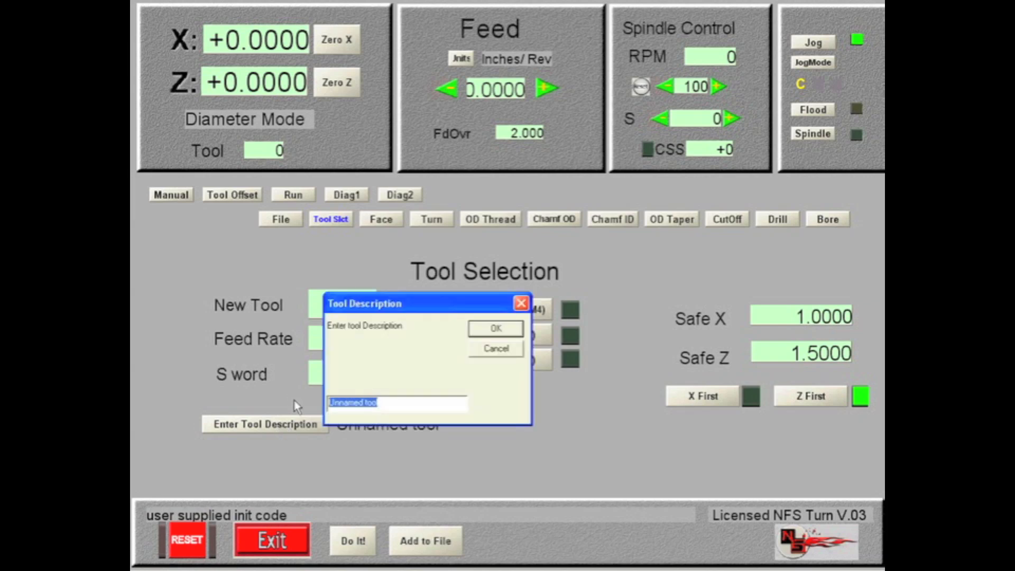
pyautogui.write('T')
pyautogui.press('BackSpace')
pyautogui.write('Sidetool')
pyautogui.press('Return')
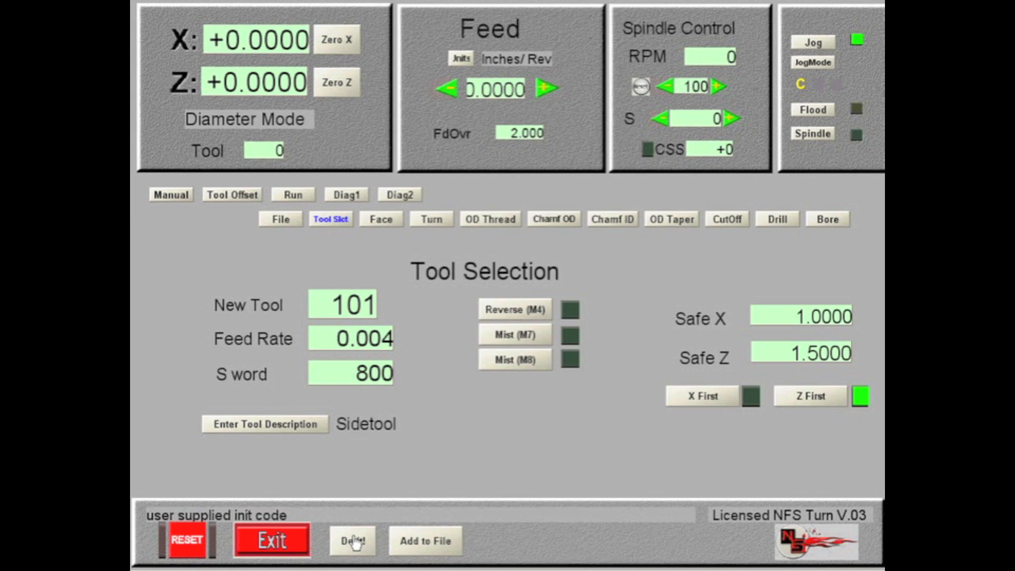
pyautogui.click(417, 542)
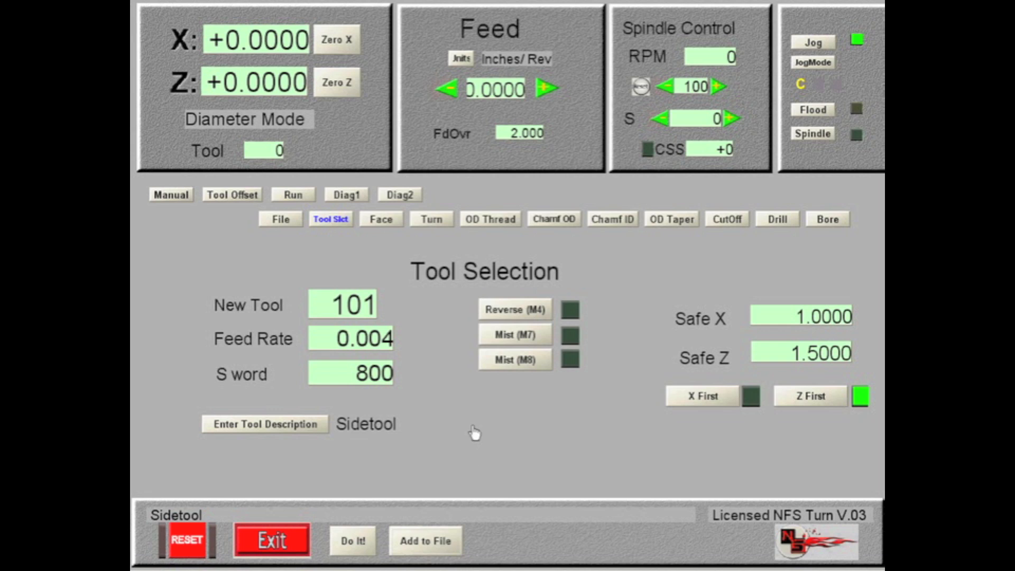
# Generate the facing operation as a standalone program with the existing dimensions and review its G-code
pyautogui.click(379, 221)
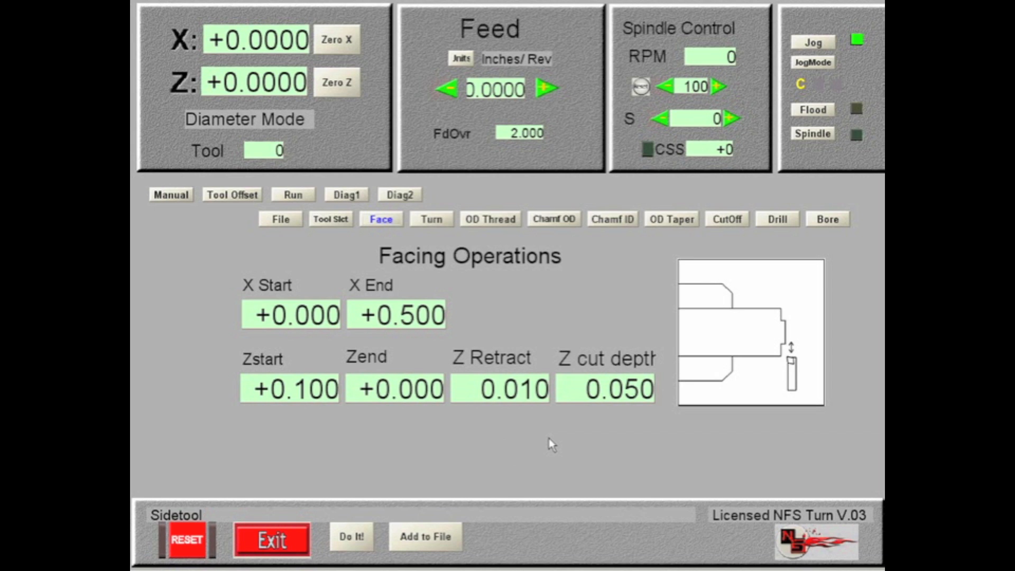
pyautogui.click(352, 537)
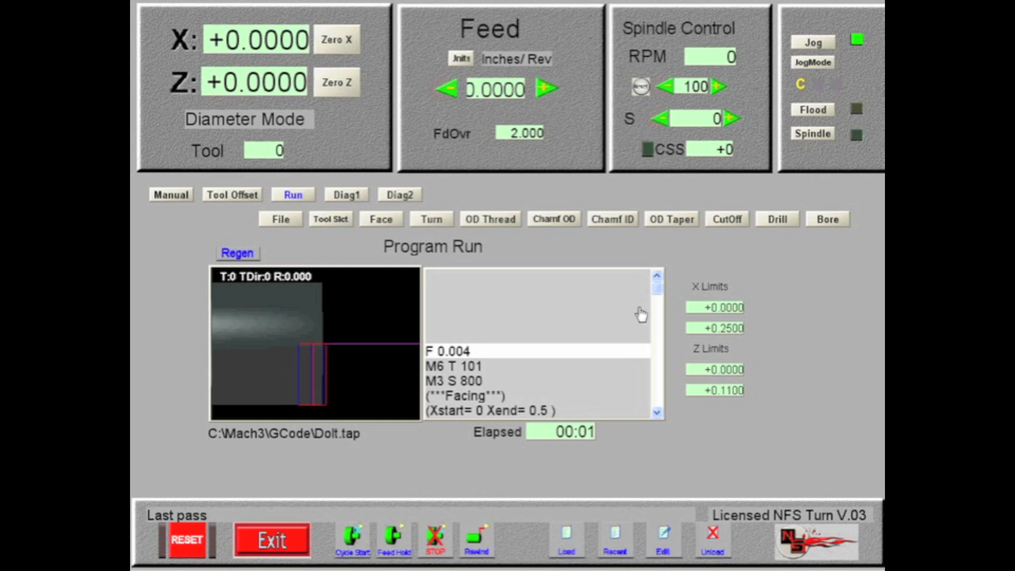
pyautogui.moveTo(659, 289); pyautogui.dragTo(660, 305)
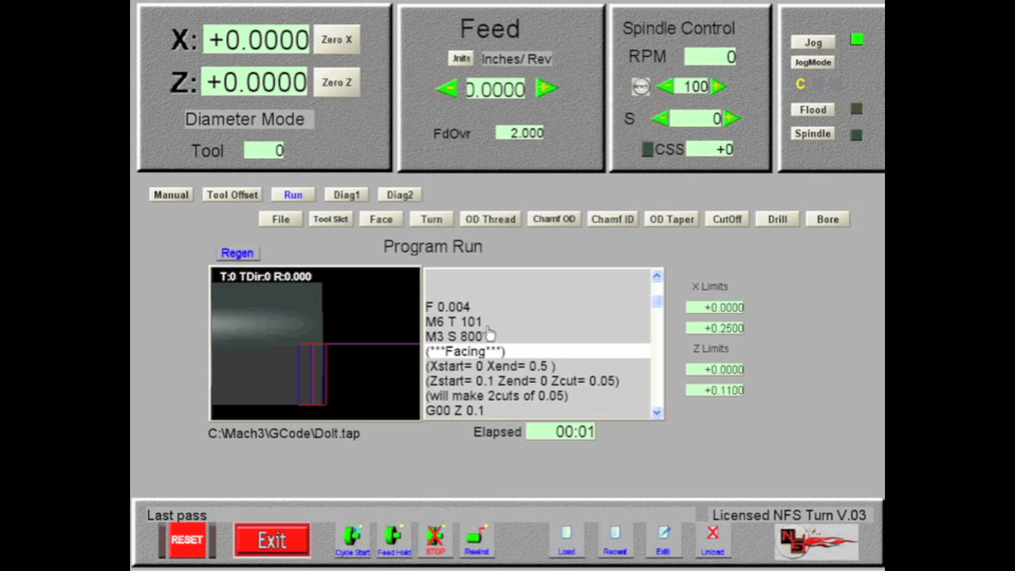
pyautogui.moveTo(658, 301)
pyautogui.mouseDown()
pyautogui.moveTo(660, 333)
pyautogui.moveTo(659, 317)
pyautogui.mouseUp()
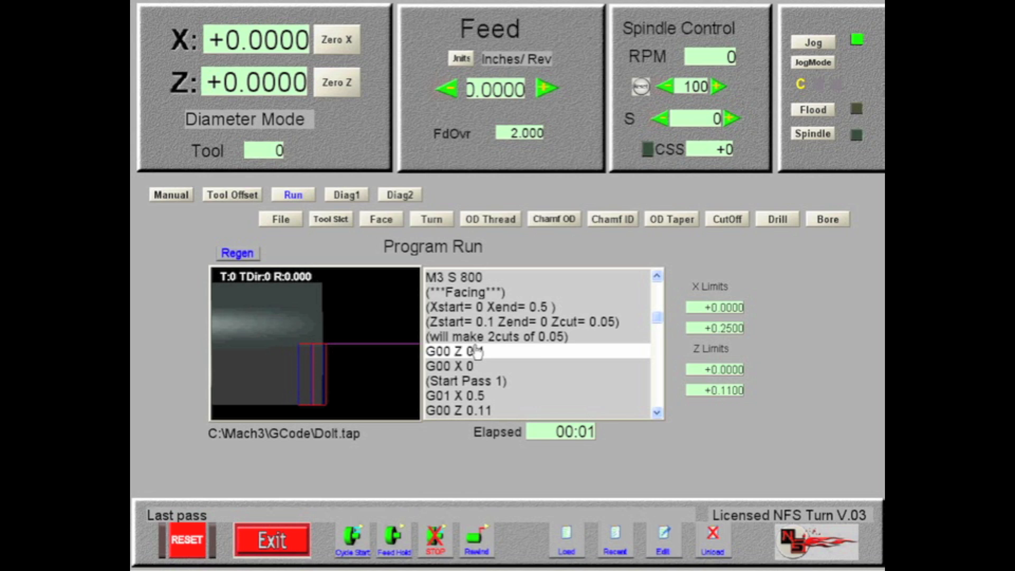
pyautogui.moveTo(658, 319); pyautogui.dragTo(647, 285)
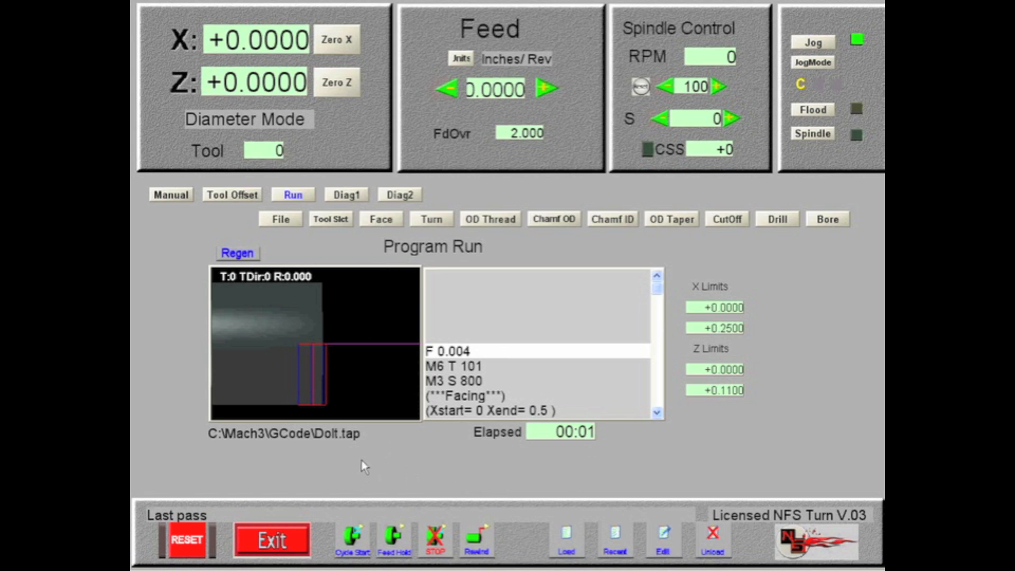
# Run the facing cycle through its tool change and add the facing operation to the program file
pyautogui.click(353, 538)
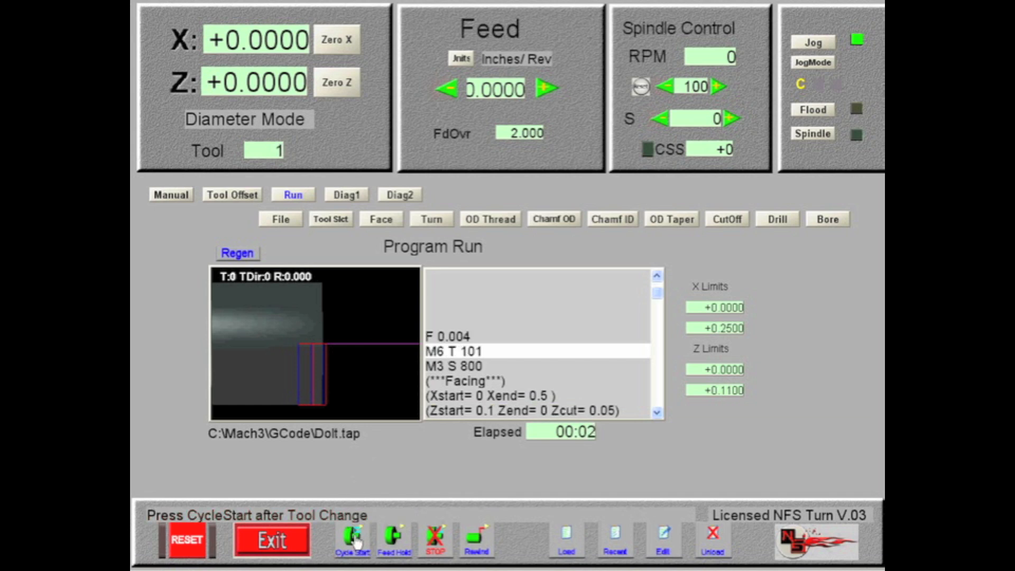
pyautogui.click(353, 537)
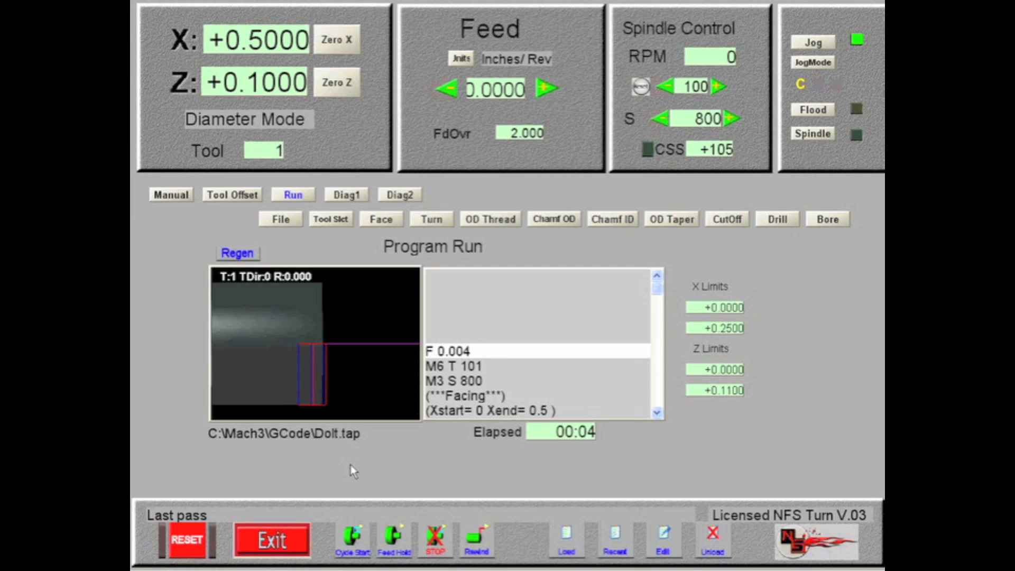
pyautogui.click(381, 221)
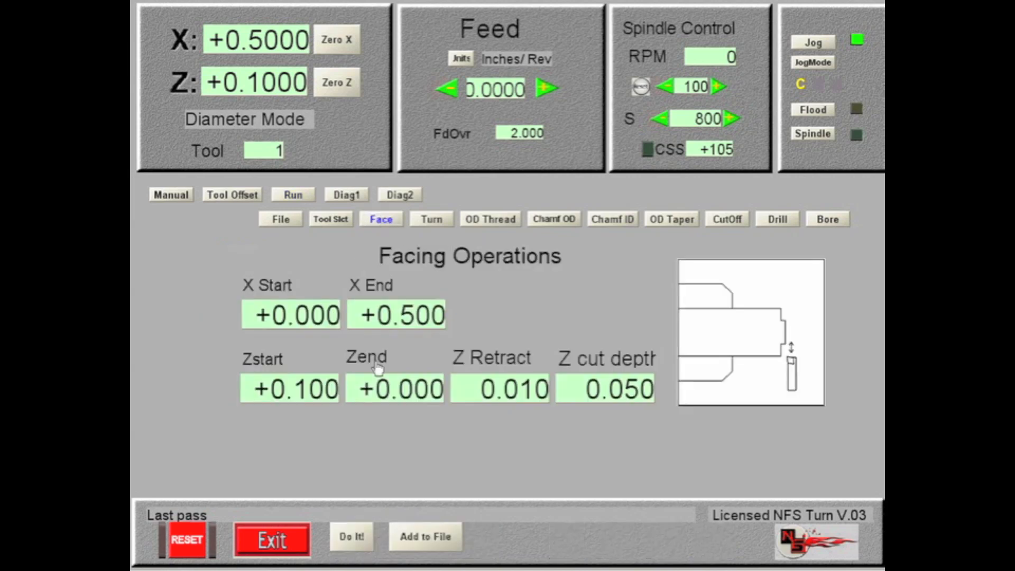
pyautogui.click(423, 537)
# Preview the OD turning toolpath with the existing dimensions and add the turning operation to the program file
pyautogui.click(430, 220)
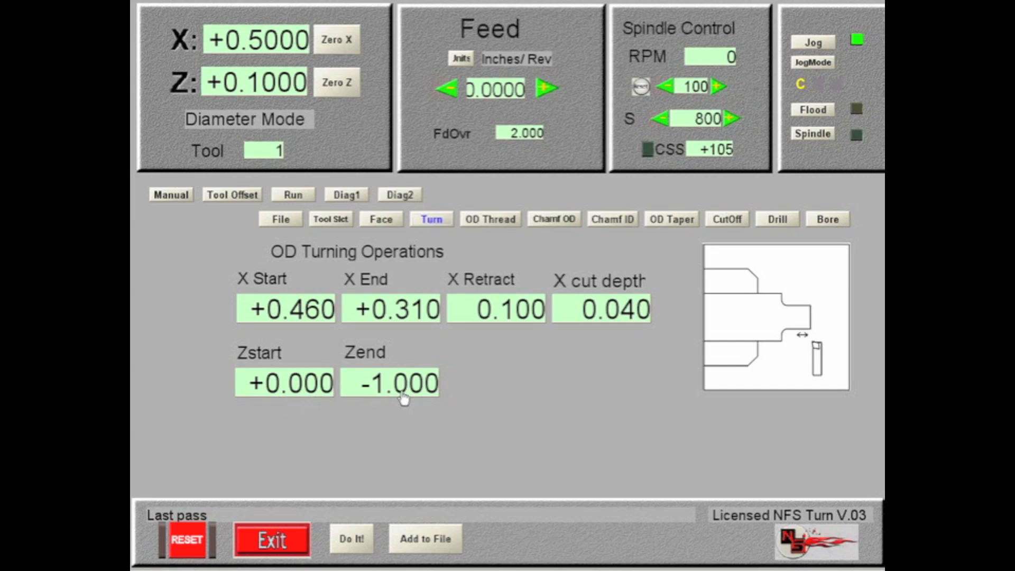
pyautogui.click(352, 539)
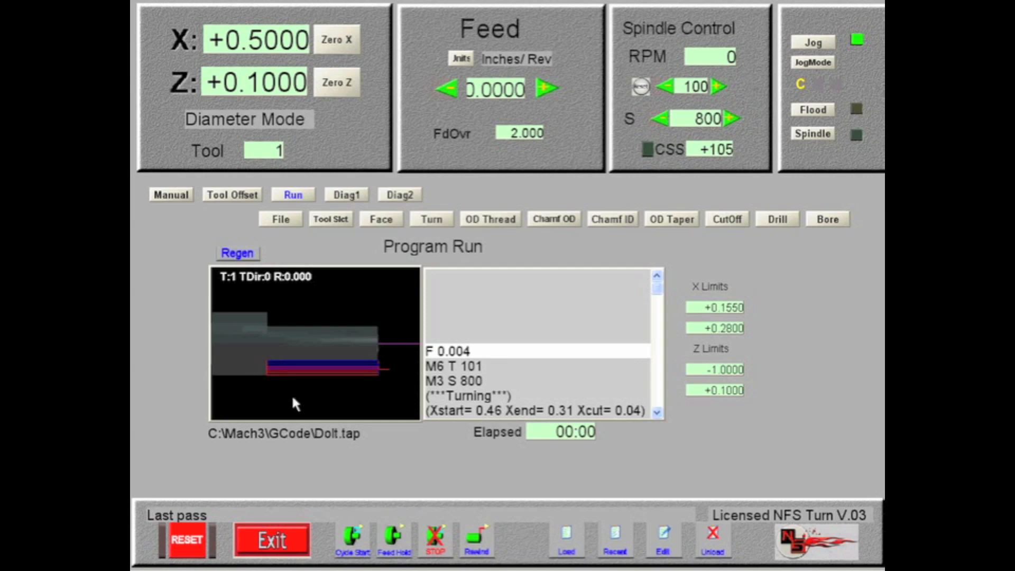
pyautogui.click(431, 221)
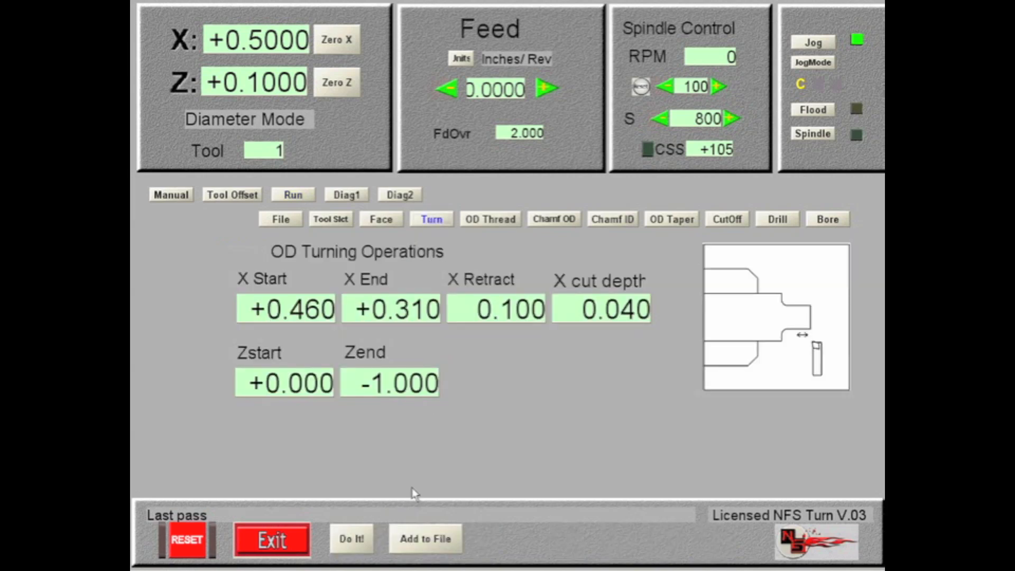
pyautogui.click(420, 540)
# Choose the 1/4-20 thread from the thread table and add the OD threading operation to the program file
pyautogui.click(490, 219)
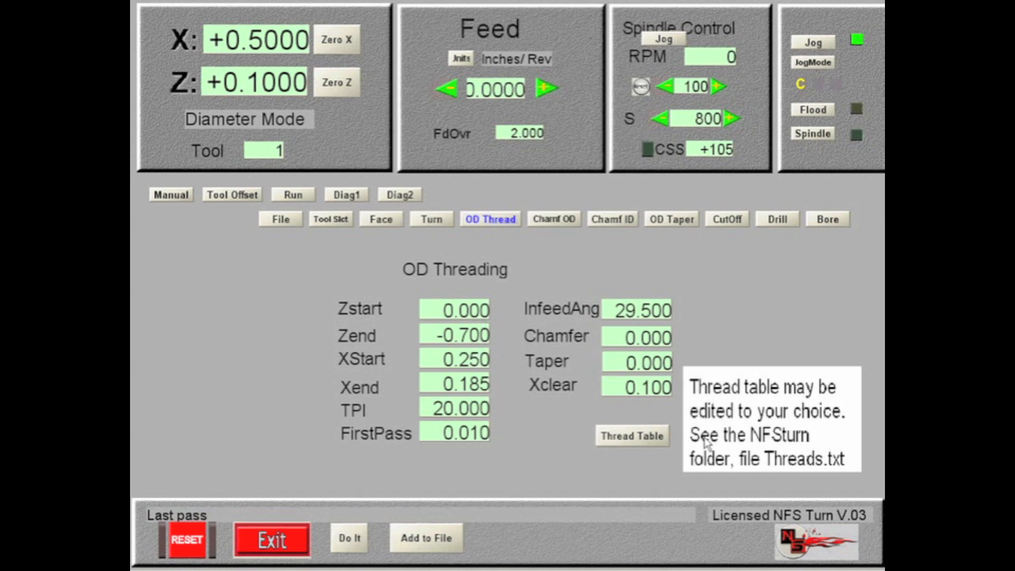
pyautogui.click(626, 444)
pyautogui.moveTo(492, 309); pyautogui.dragTo(496, 332)
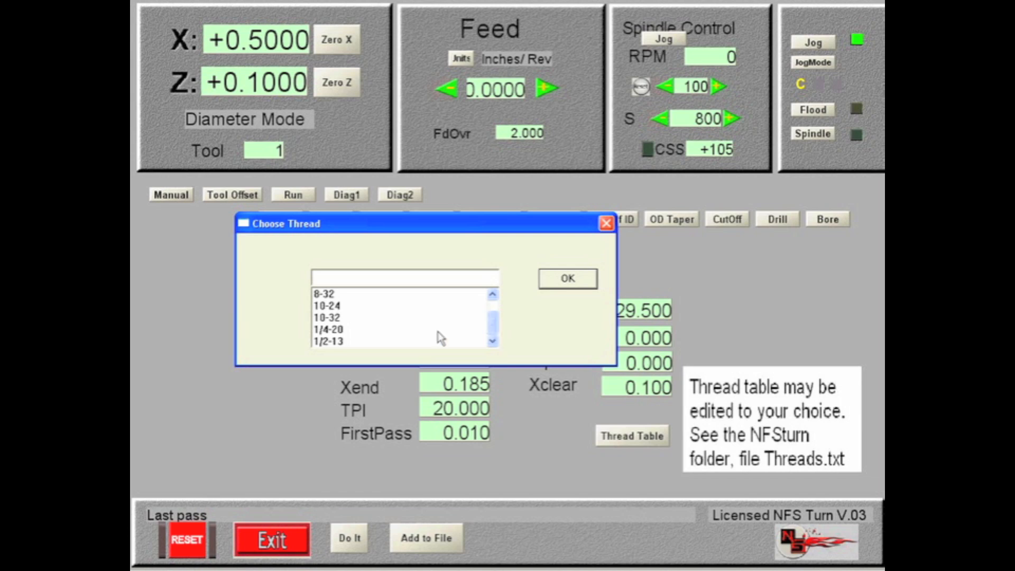
pyautogui.click(339, 330)
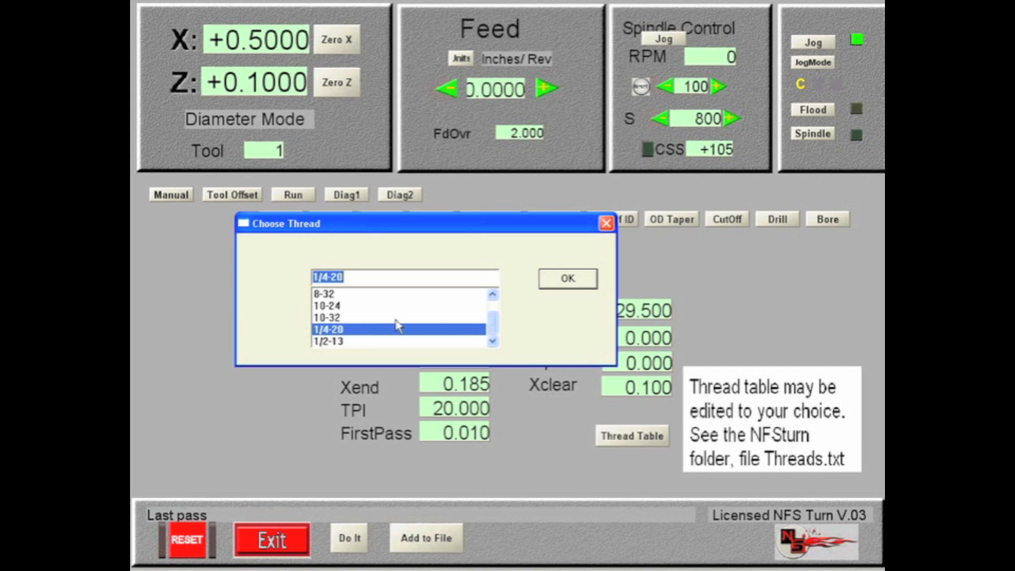
pyautogui.click(558, 285)
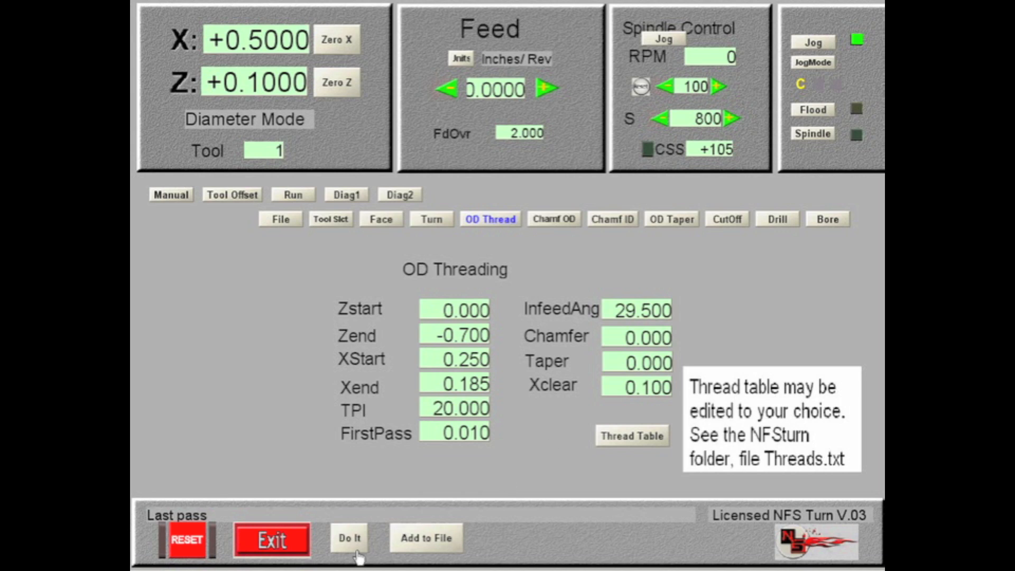
pyautogui.click(423, 541)
# Review the list of operations in the current program file
pyautogui.click(276, 221)
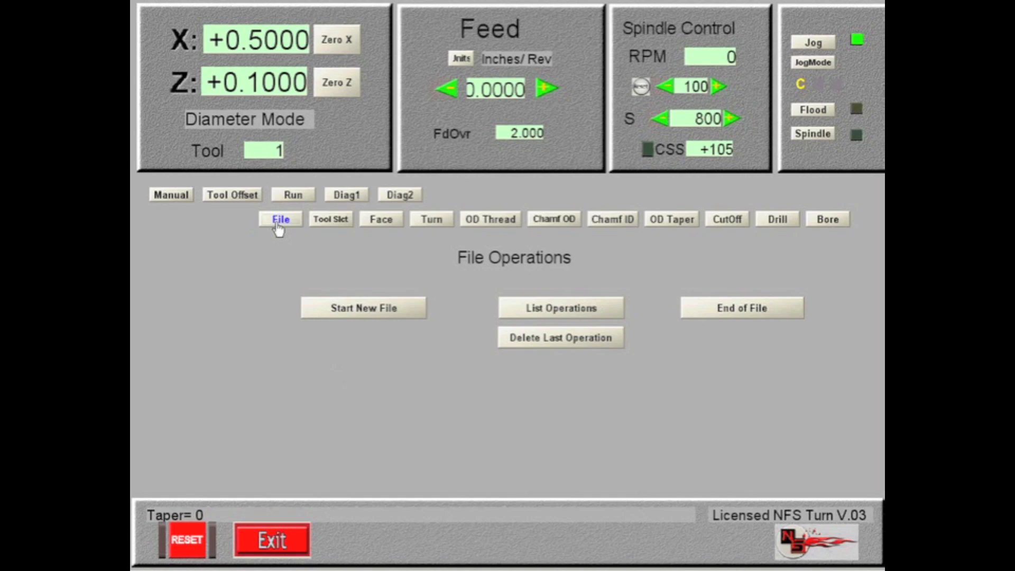
pyautogui.click(538, 316)
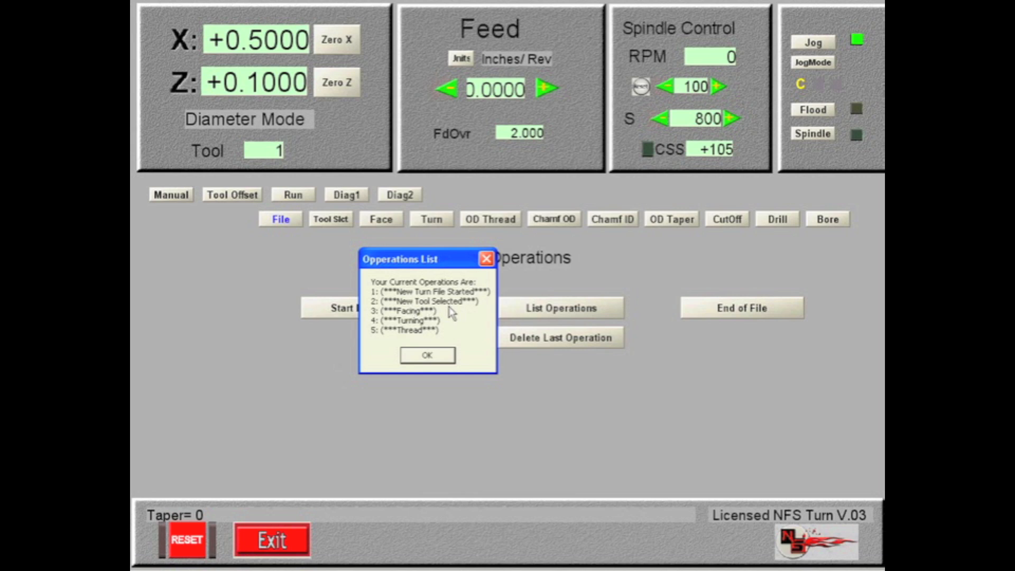
pyautogui.click(426, 355)
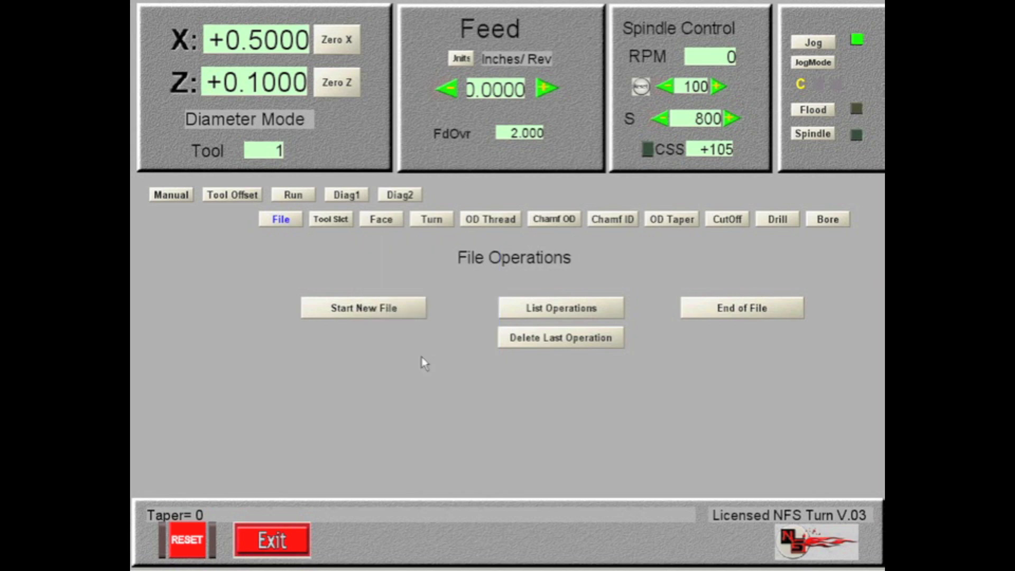
# Write the end of file and show the complete program with its toolpath for running
pyautogui.click(735, 311)
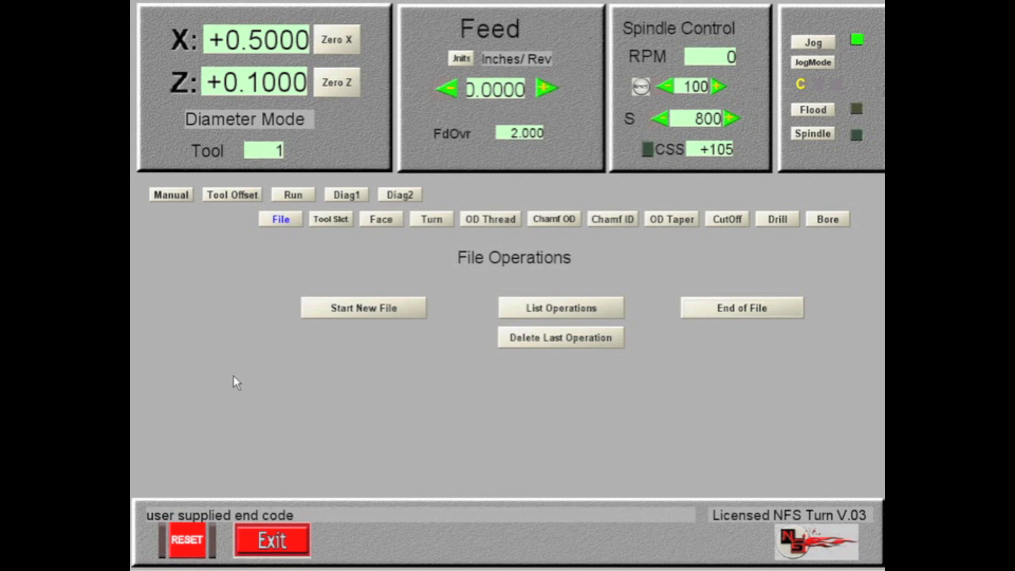
pyautogui.click(294, 195)
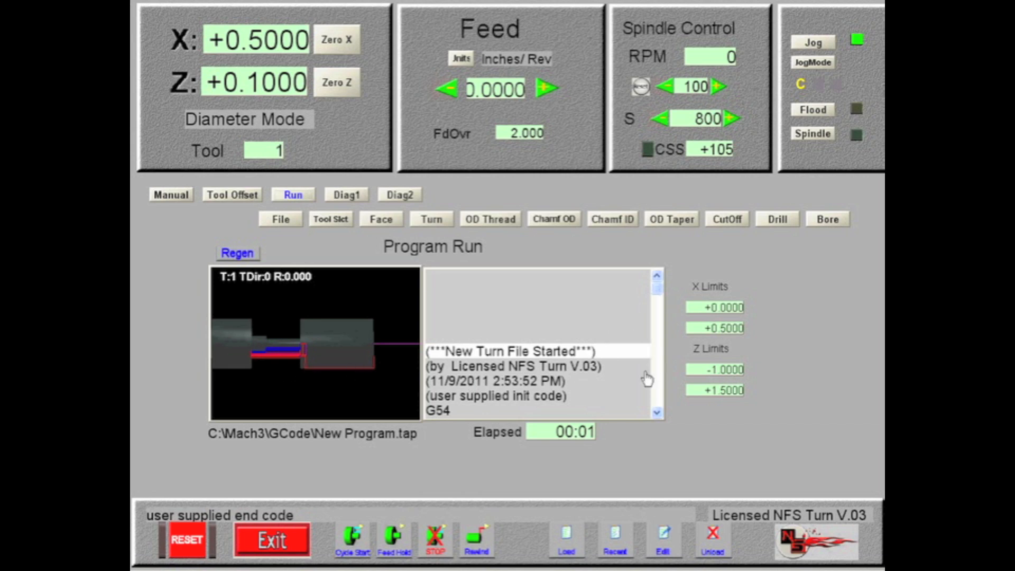
# Read through the start of the generated G-code, covering the file header, the tool selection and the facing block
pyautogui.click(657, 413)
pyautogui.click(657, 414)
pyautogui.click(657, 413)
pyautogui.click(657, 413)
pyautogui.click(657, 413)
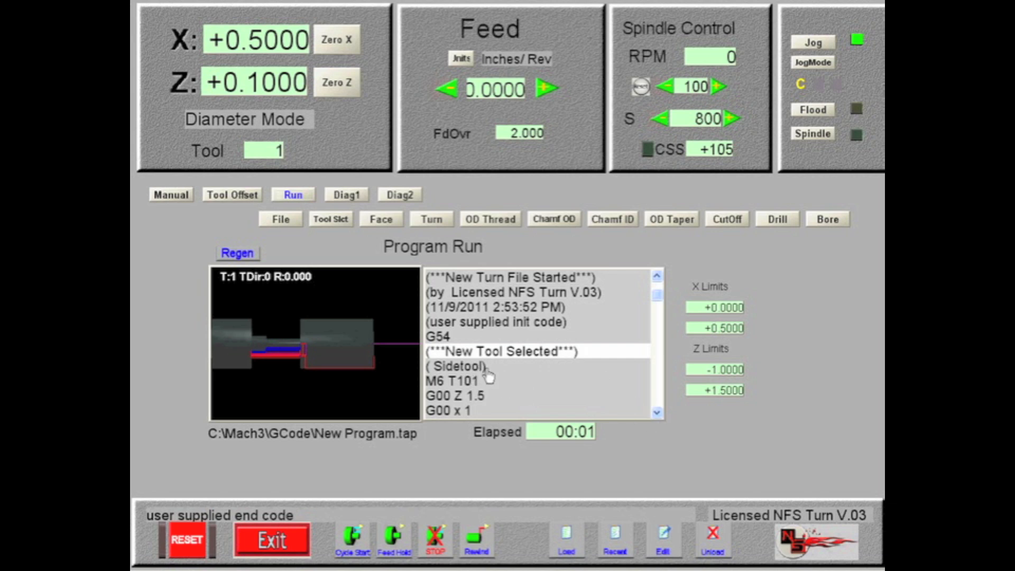
pyautogui.click(656, 414)
pyautogui.click(657, 414)
pyautogui.click(657, 414)
pyautogui.click(657, 414)
pyautogui.click(657, 414)
pyautogui.click(657, 413)
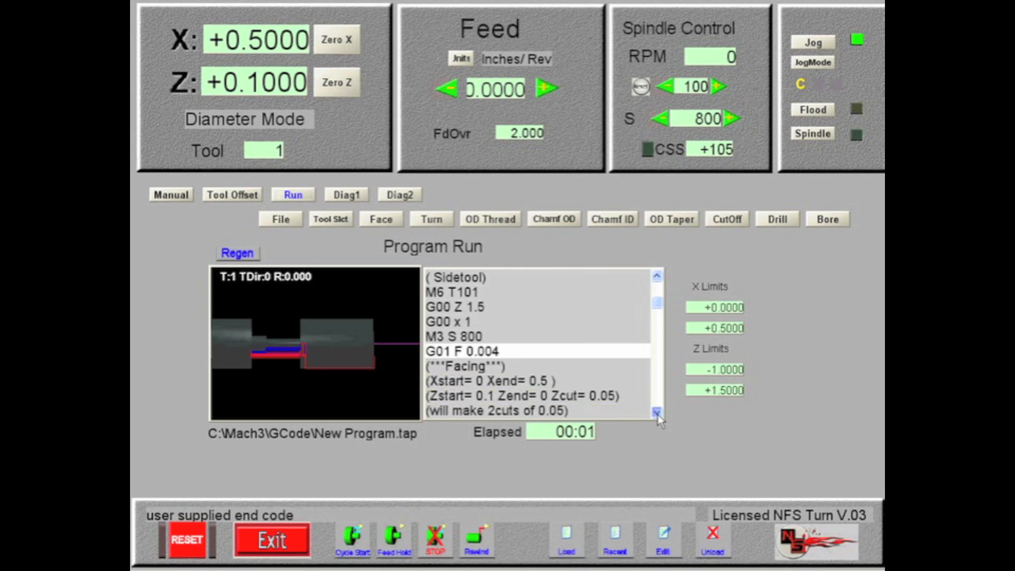
pyautogui.click(657, 413)
pyautogui.click(657, 413)
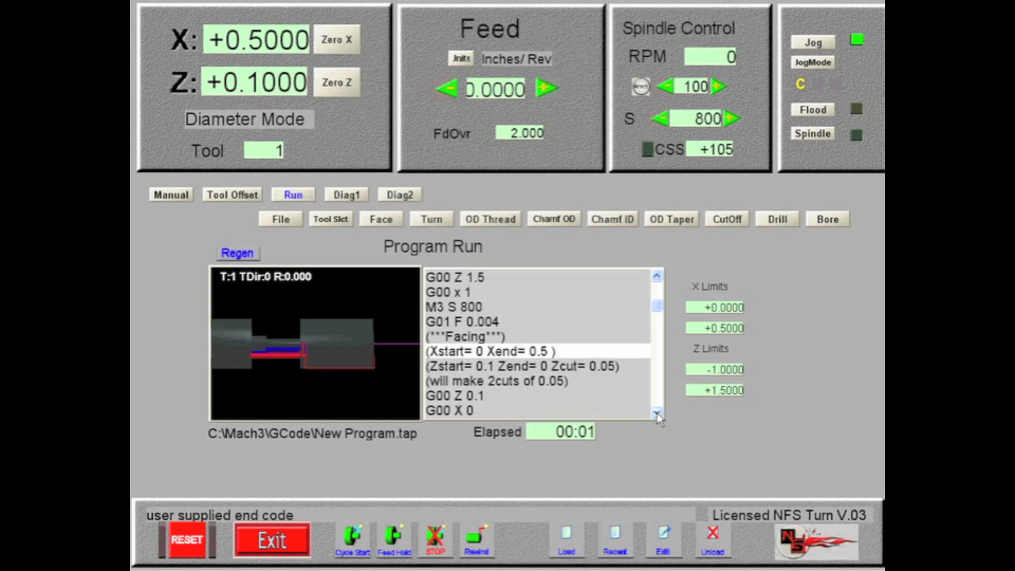
# Examine the turning, threading and file-ending blocks of the generated G-code through to the final M30 line
pyautogui.moveTo(657, 413); pyautogui.dragTo(656, 413)
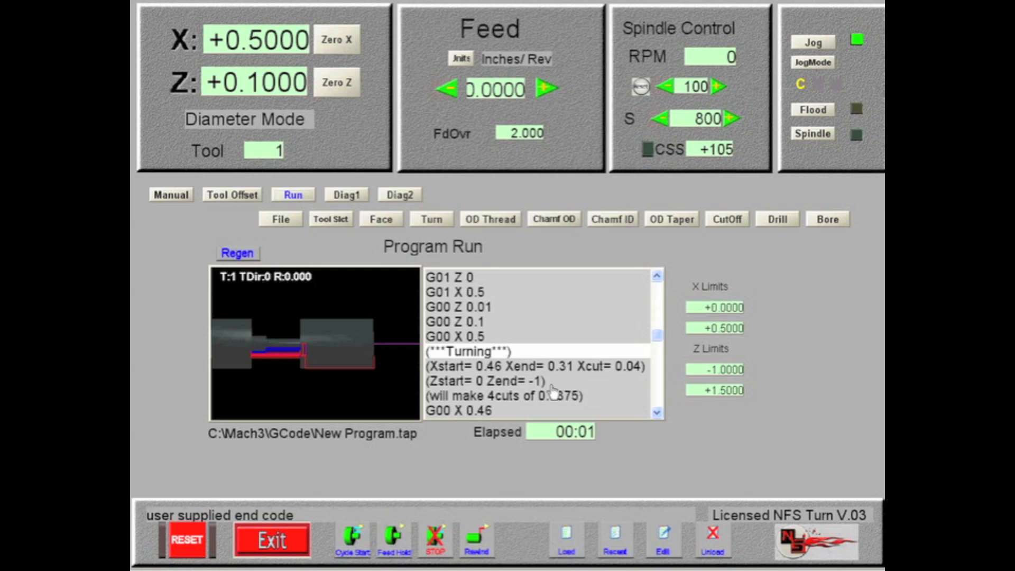
pyautogui.moveTo(656, 413); pyautogui.dragTo(657, 413)
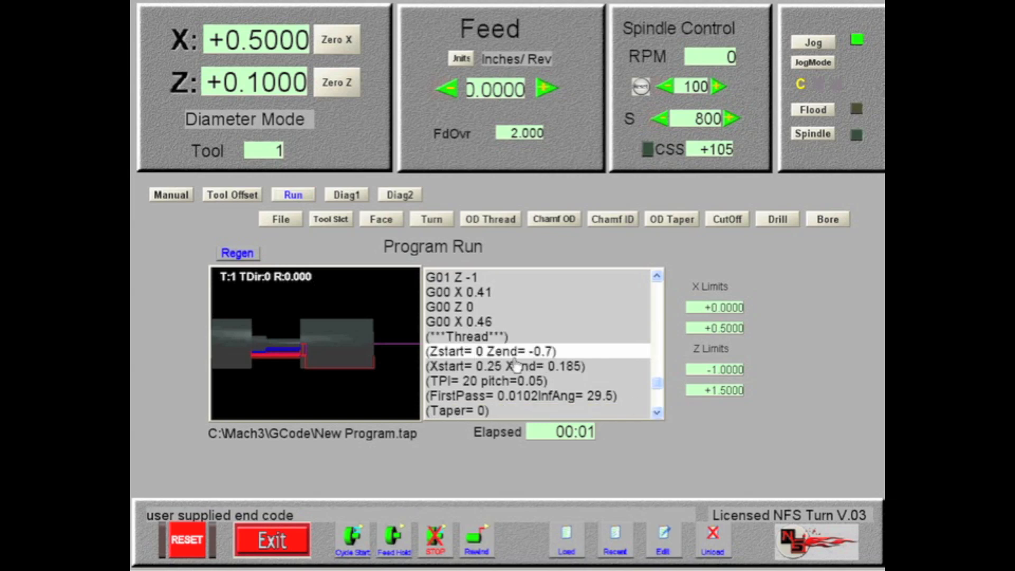
pyautogui.moveTo(657, 414); pyautogui.dragTo(659, 420)
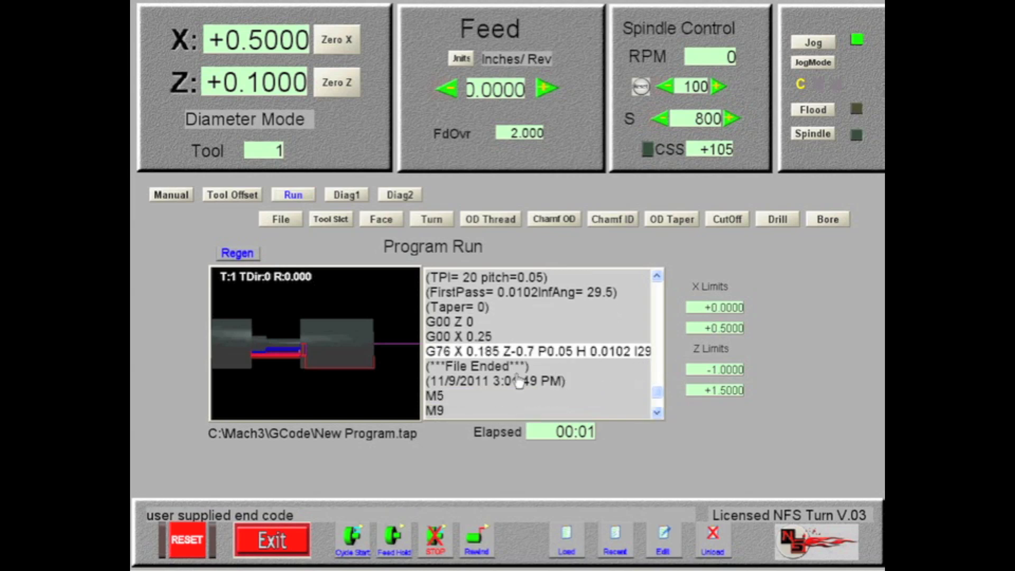
pyautogui.click(656, 413)
pyautogui.click(656, 414)
pyautogui.click(656, 413)
pyautogui.click(656, 414)
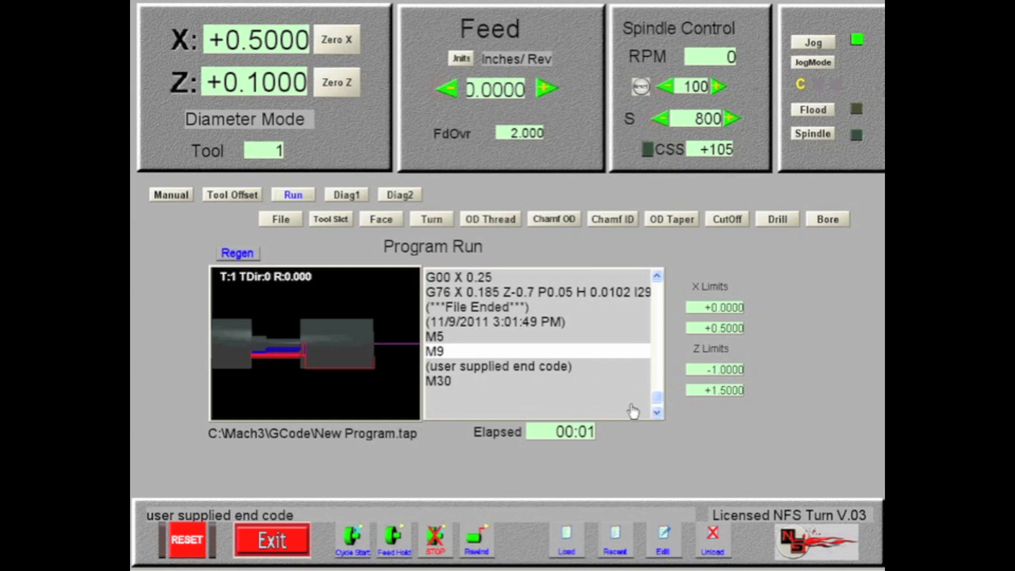
pyautogui.click(657, 412)
pyautogui.click(657, 412)
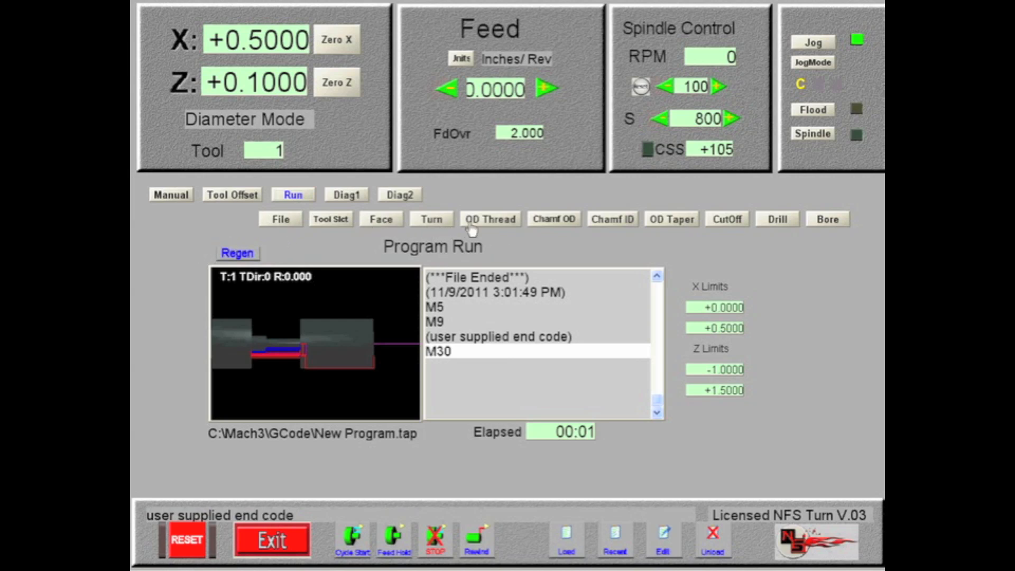
# Review the parameters of the OD threading, OD and ID chamfer, OD taper, cut-off, drill and bore operations
pyautogui.click(487, 222)
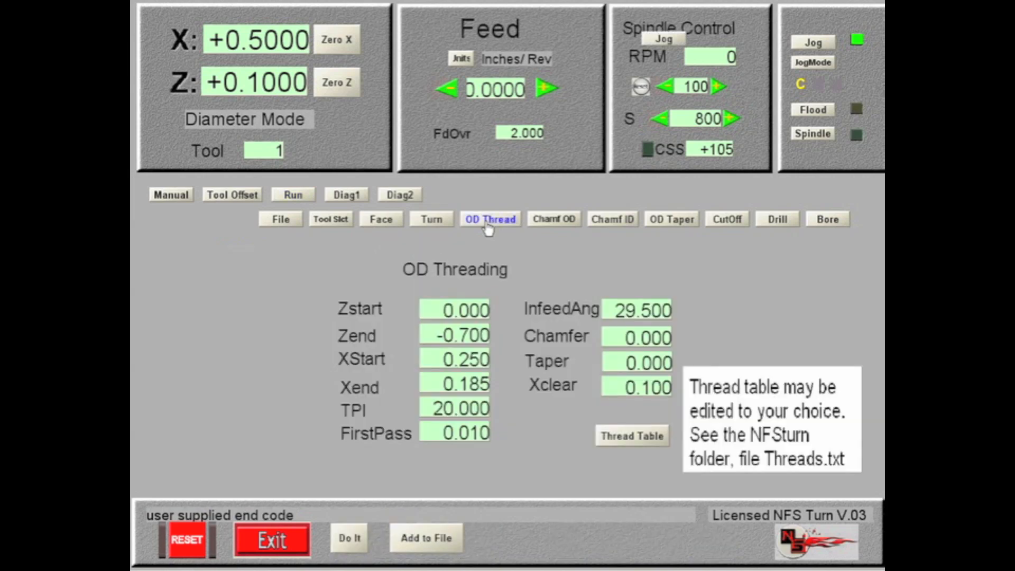
pyautogui.click(555, 220)
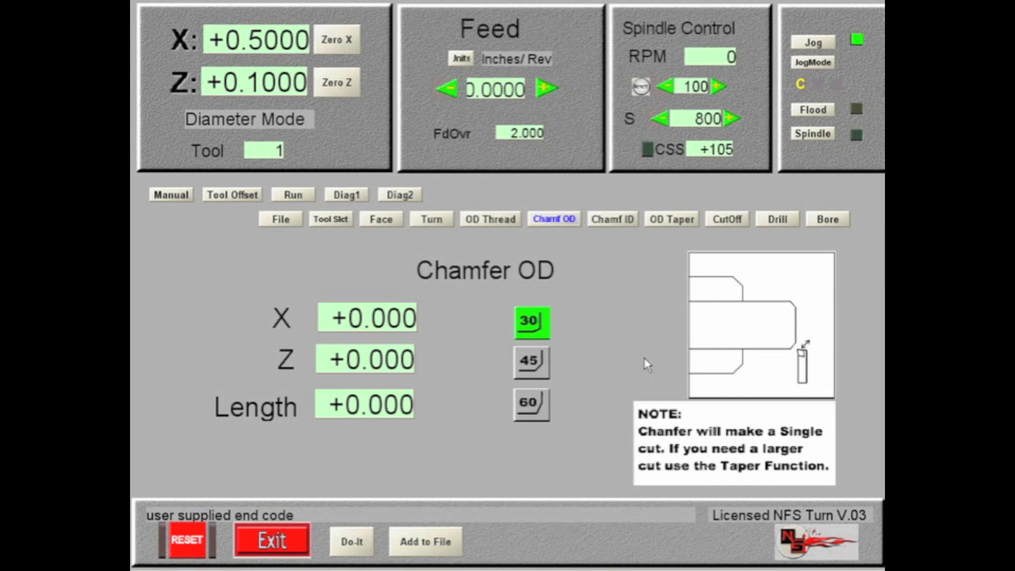
pyautogui.click(611, 221)
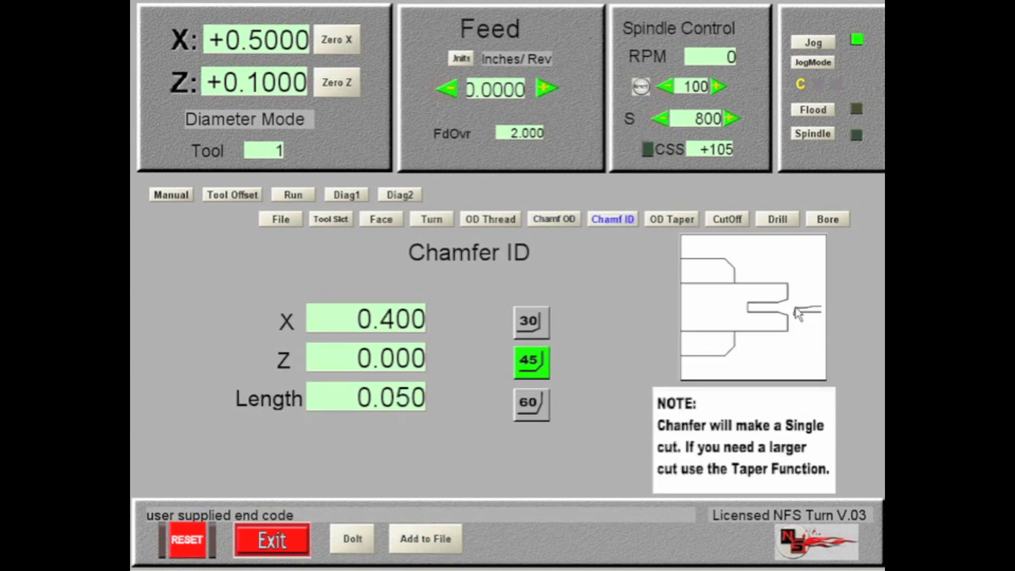
pyautogui.click(671, 224)
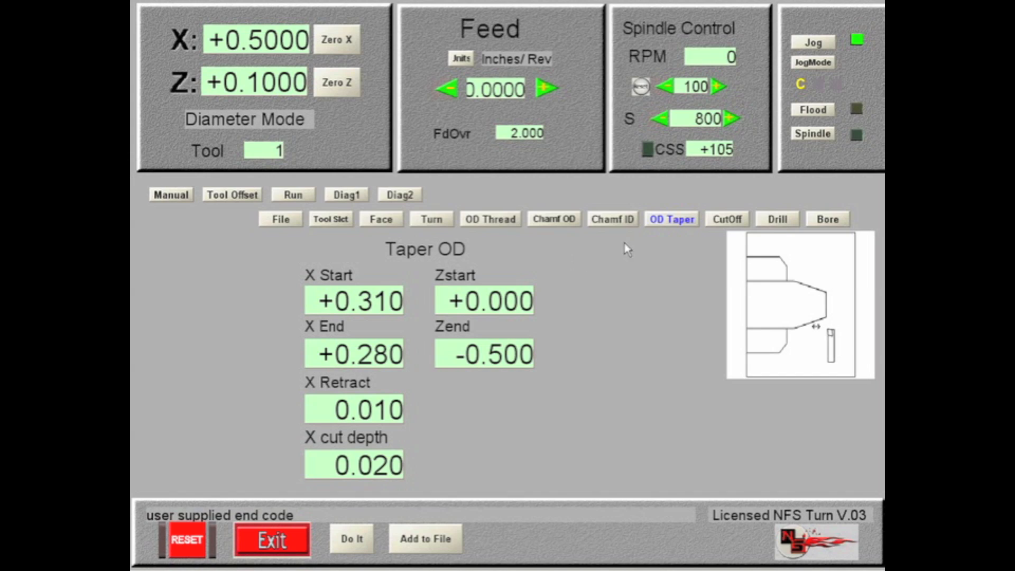
pyautogui.click(726, 220)
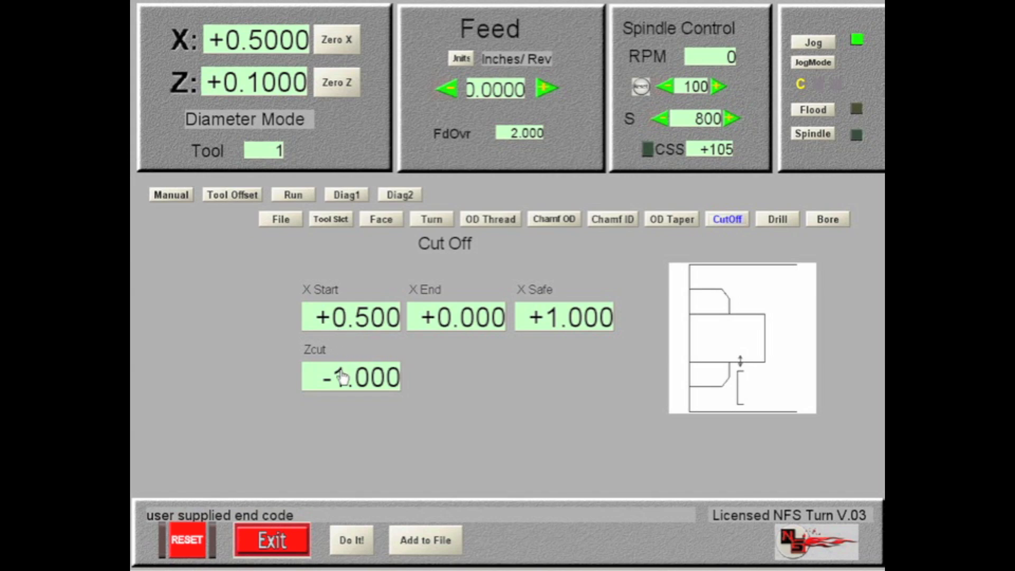
pyautogui.click(775, 221)
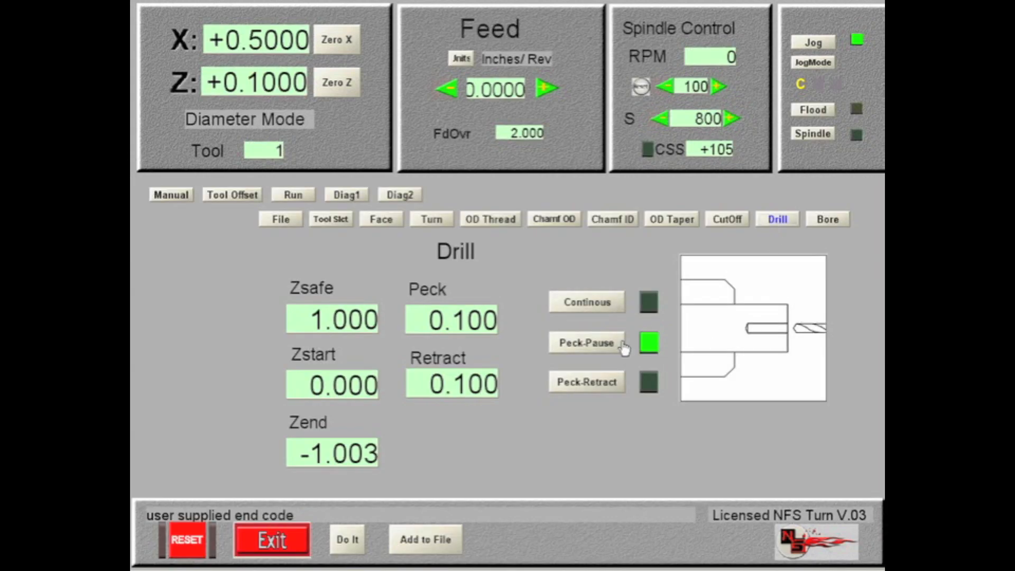
pyautogui.click(828, 220)
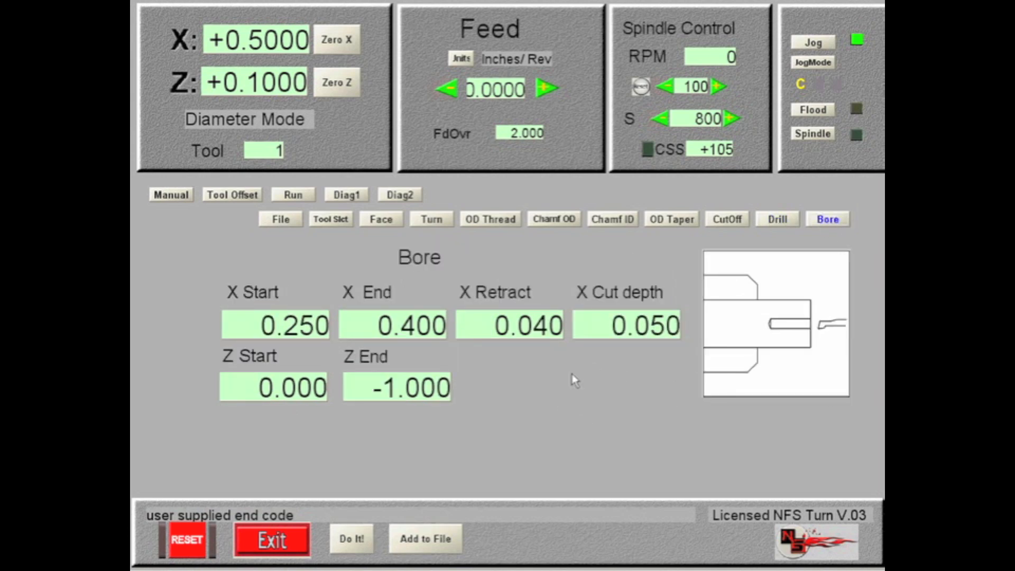